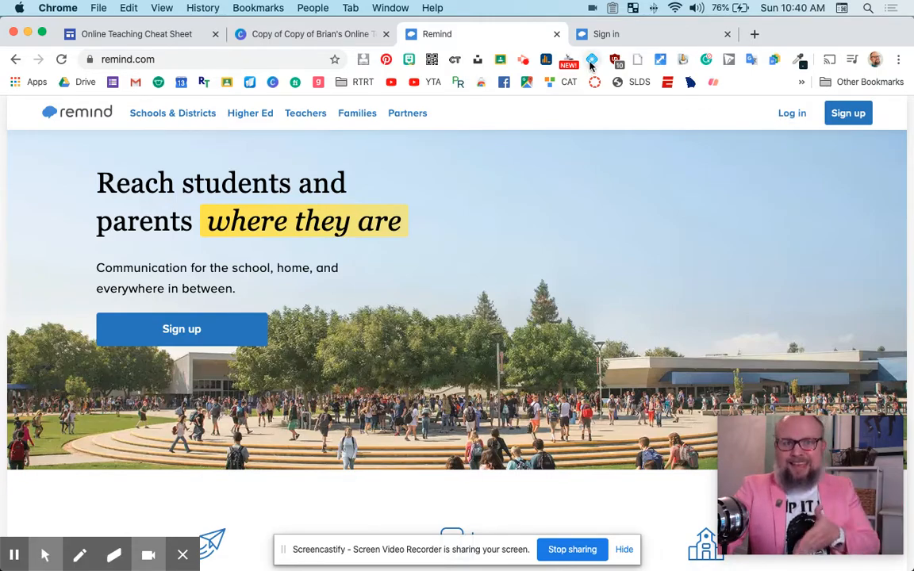
Start a new class named Buff Class and note its generated class code
left_click(606, 34)
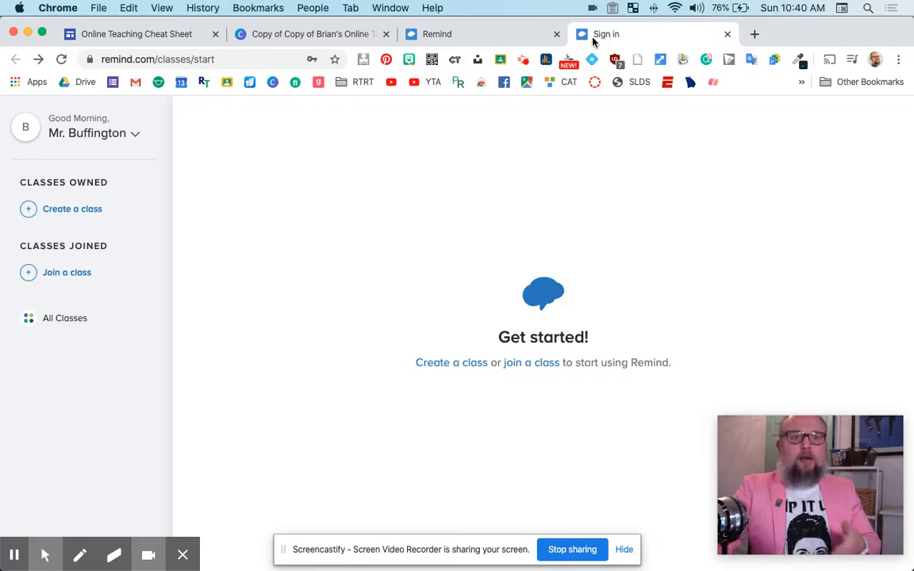
left_click(67, 210)
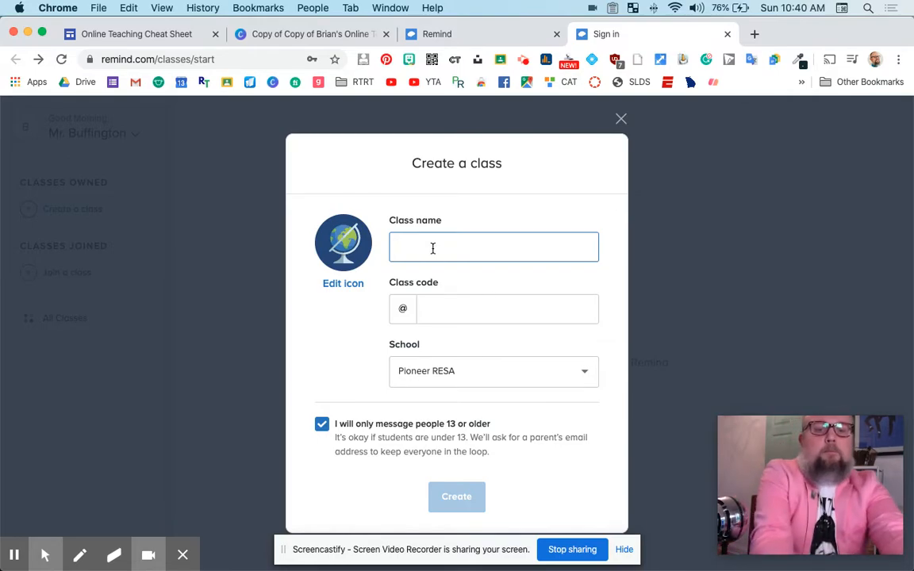
type("BuffClass")
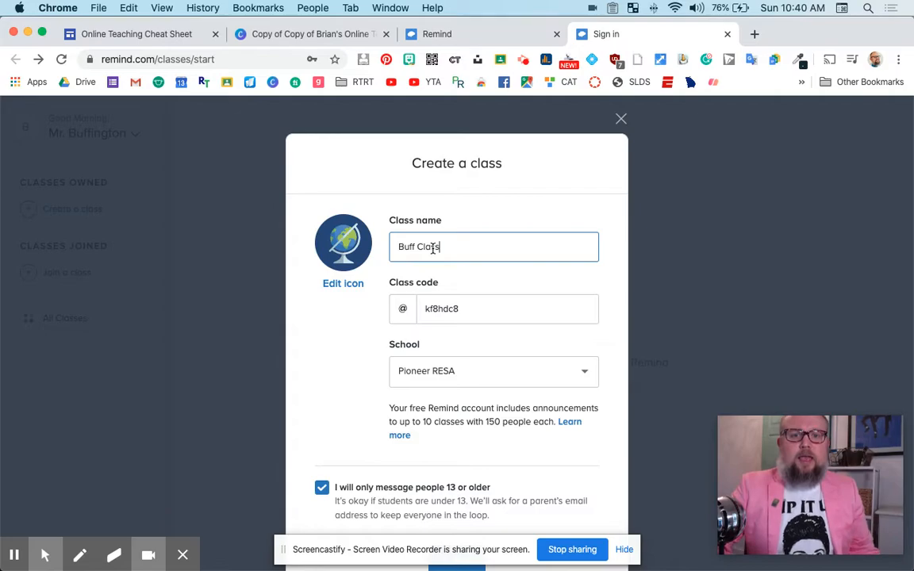
double_click(447, 308)
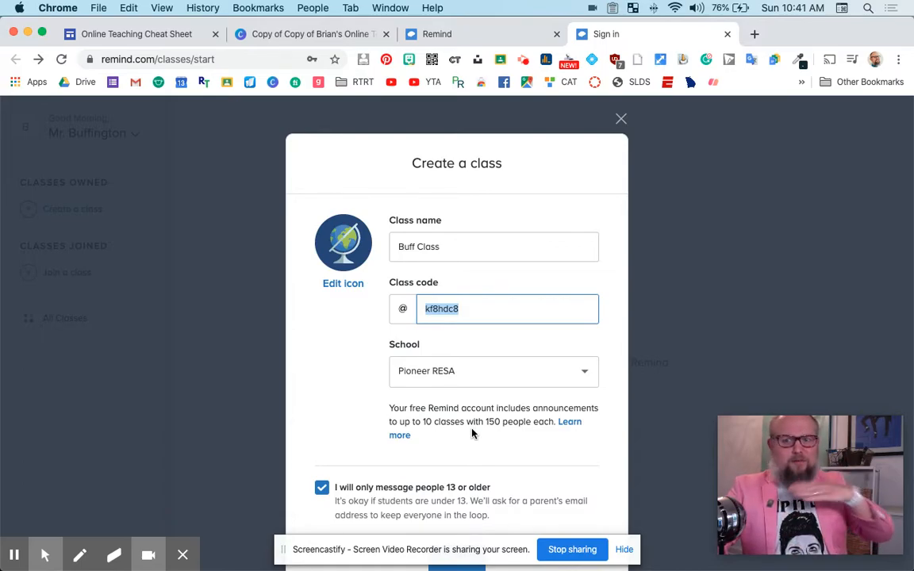
Keep Pioneer RESA as the school and leave the 13-or-older messaging restriction on
left_click(466, 370)
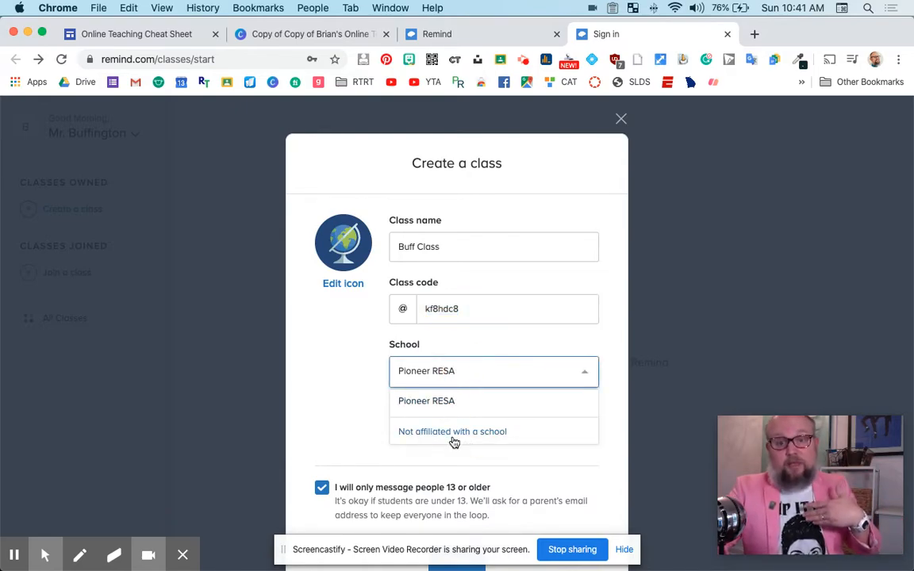
left_click(315, 407)
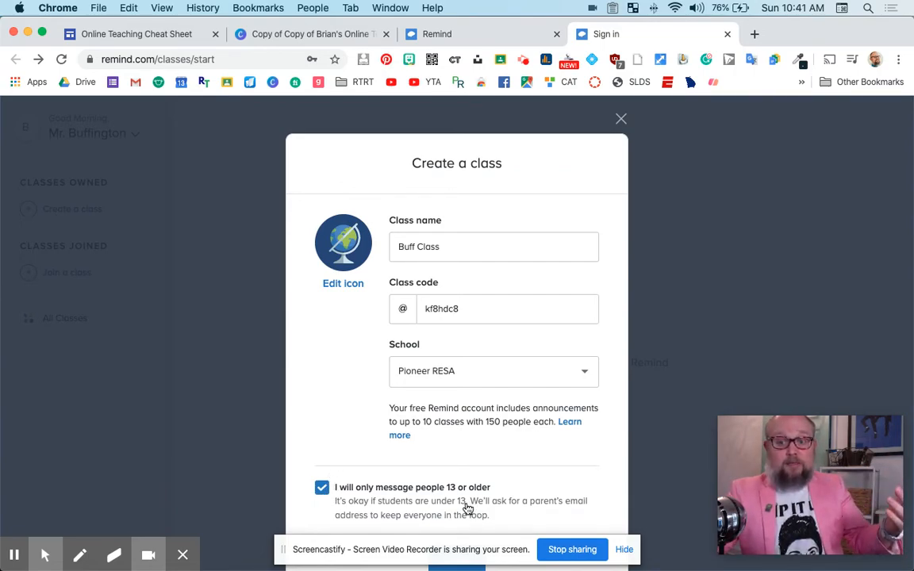
left_click(322, 488)
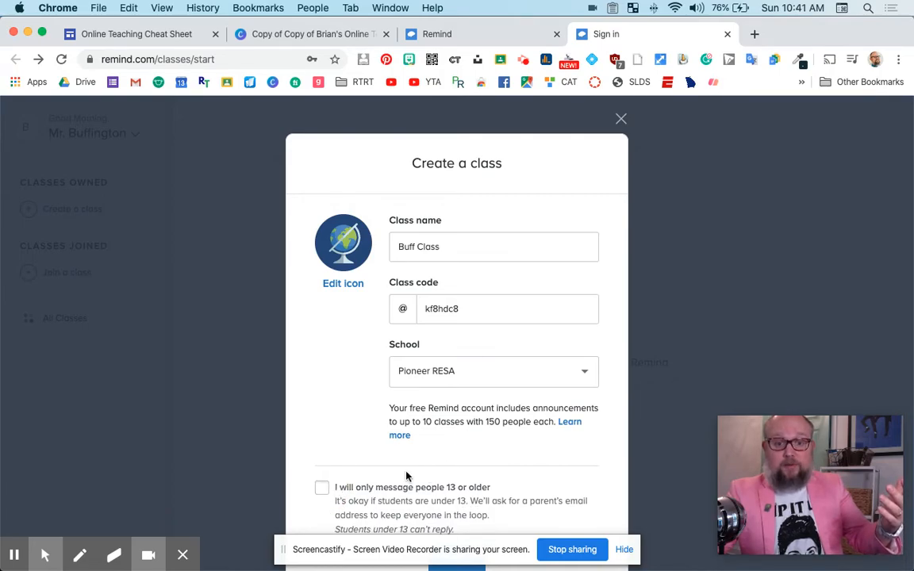
scroll(364, 444, "down", 3)
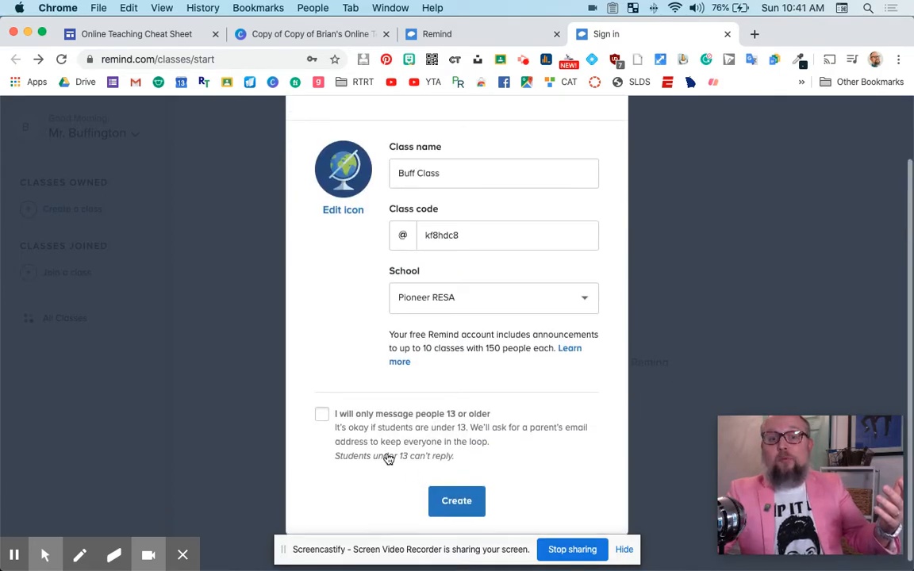
scroll(389, 458, "up", 2)
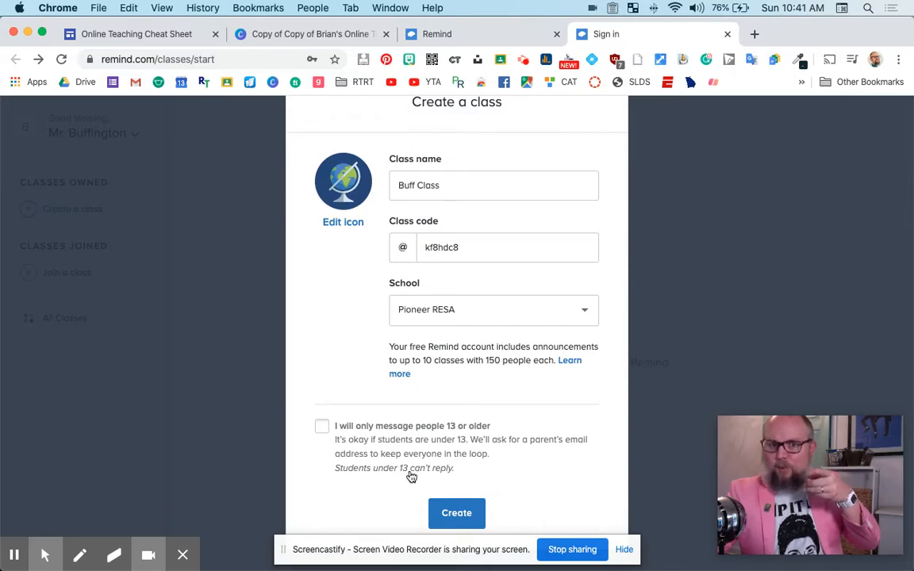
left_click(322, 425)
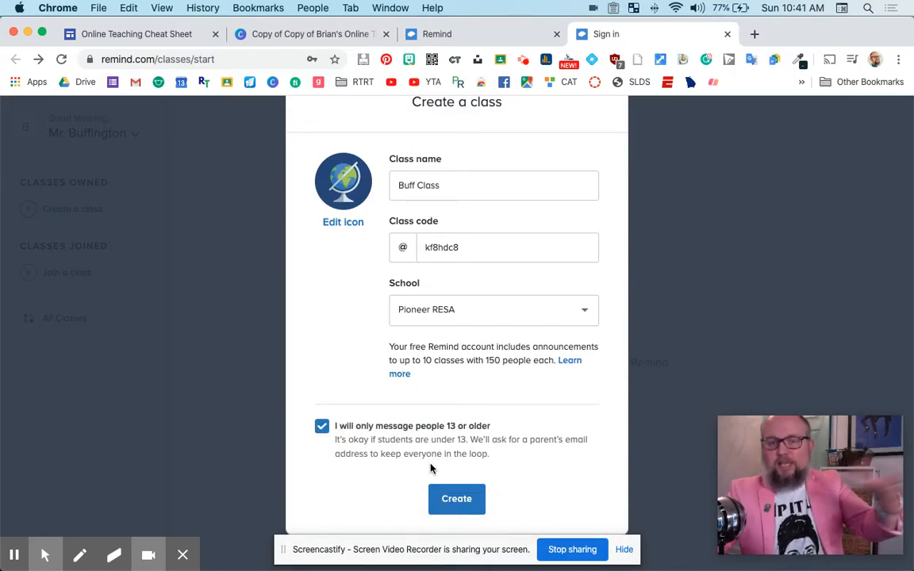
Create Buff Class and view its people list with the Everyone role filter
left_click(452, 504)
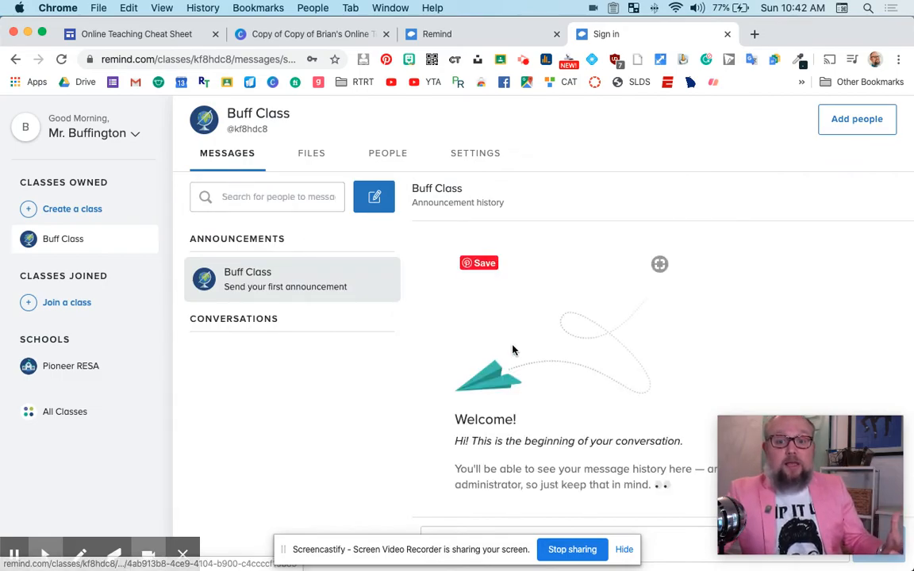
left_click(386, 153)
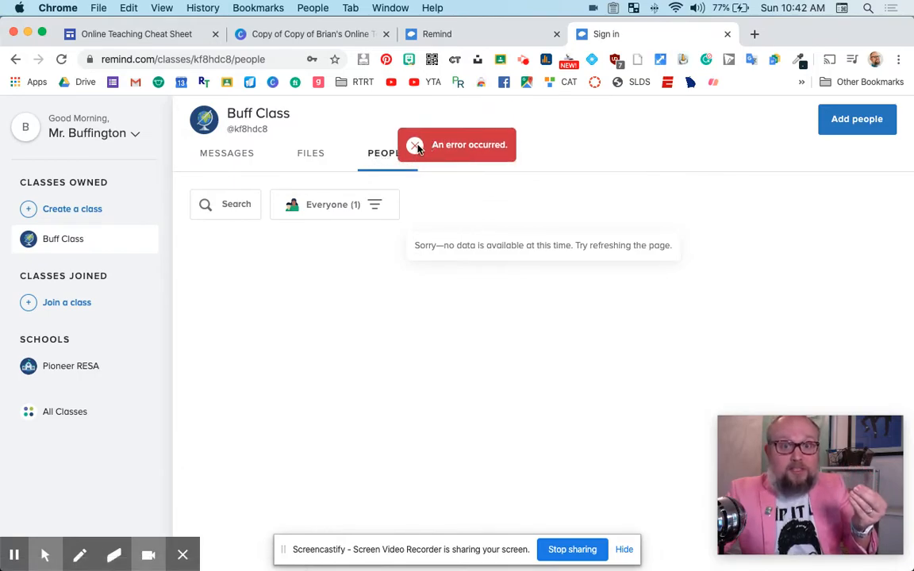
left_click(414, 147)
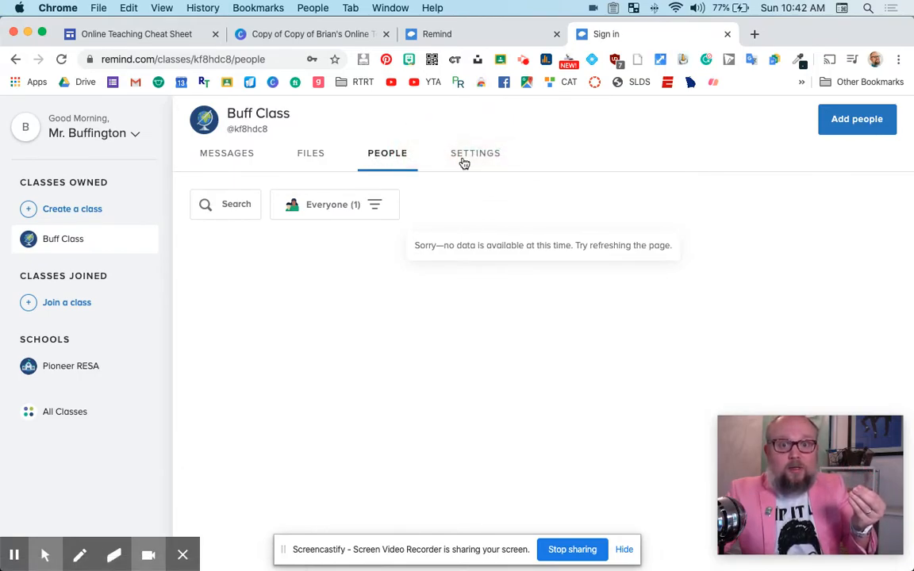
left_click(367, 207)
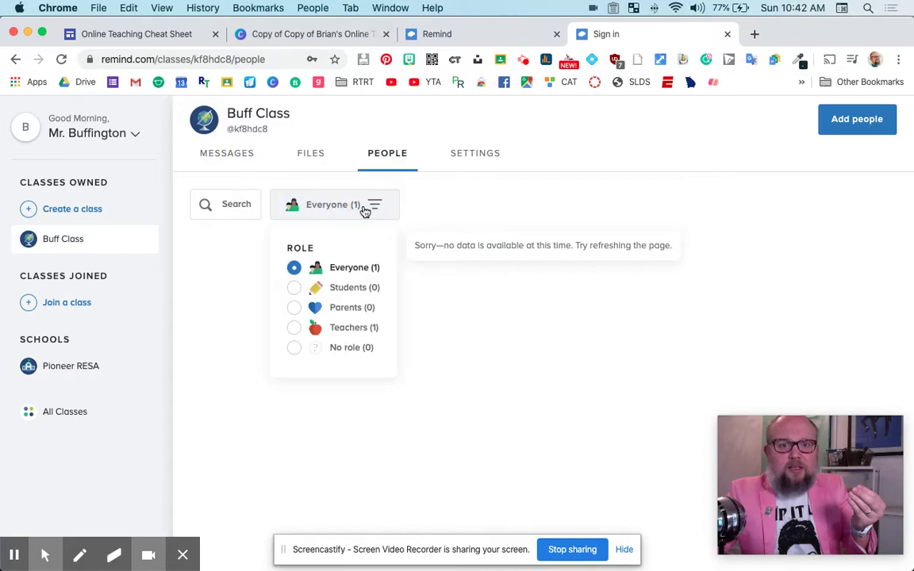
left_click(555, 312)
Review Buff Class's information, visibility, messaging, owners and archiving settings
left_click(473, 154)
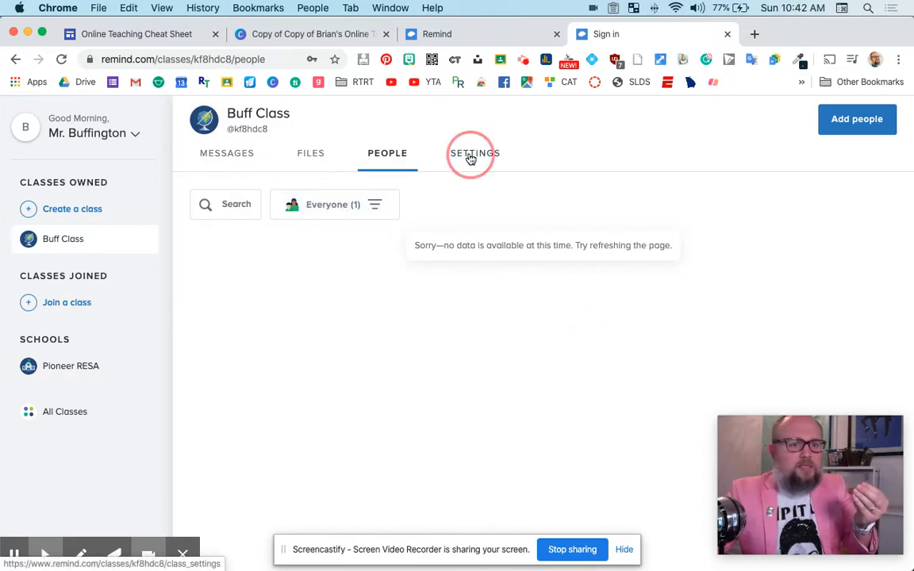
scroll(531, 250, "down", 3)
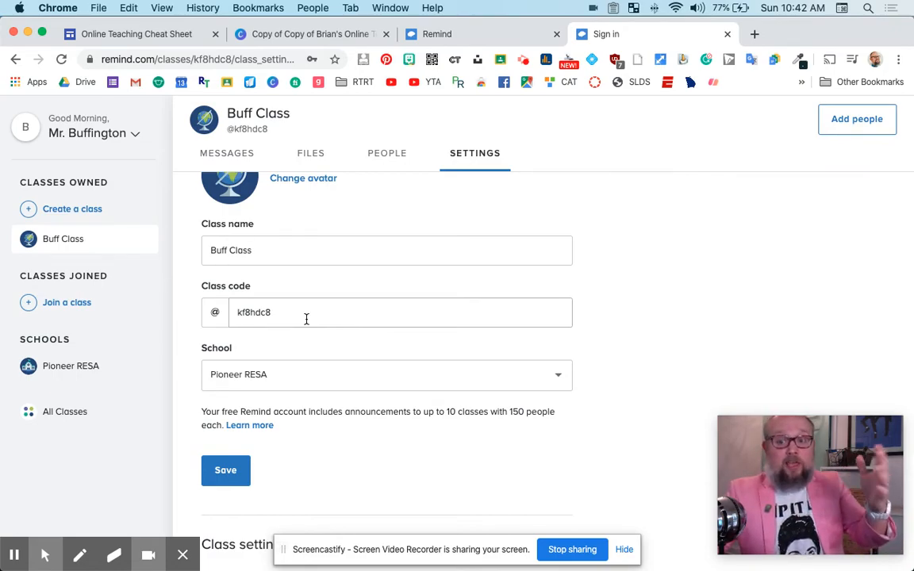
scroll(534, 397, "down", 3)
scroll(534, 398, "down", 1)
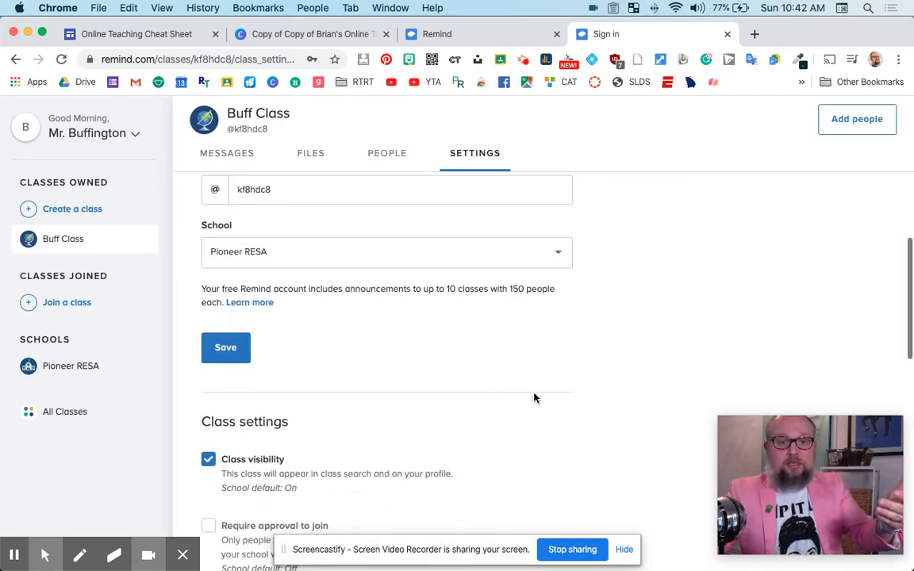
scroll(534, 397, "down", 4)
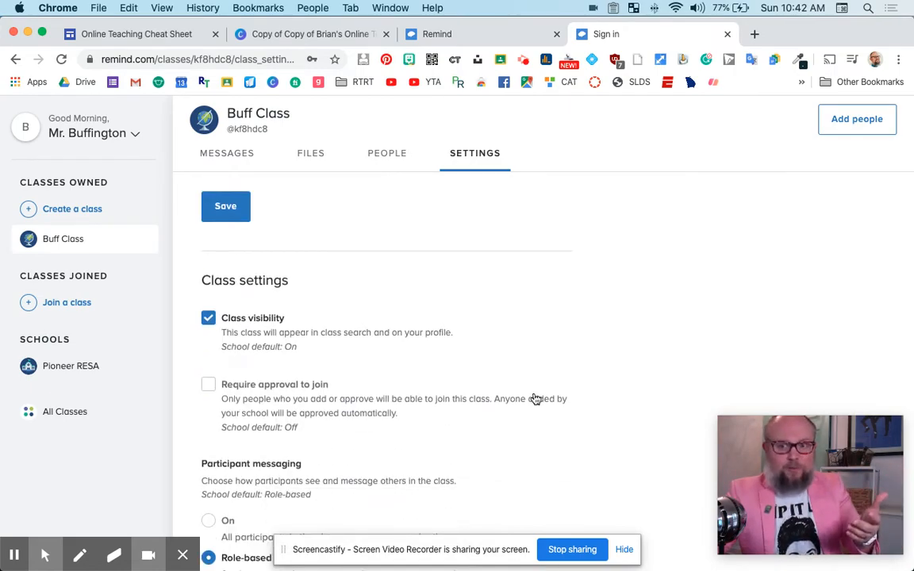
scroll(534, 398, "up", 3)
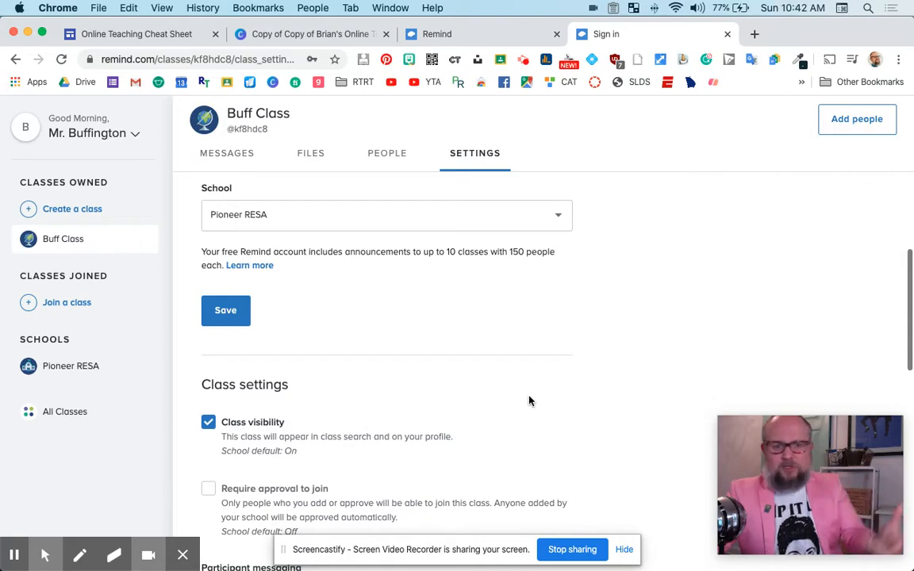
scroll(530, 400, "down", 5)
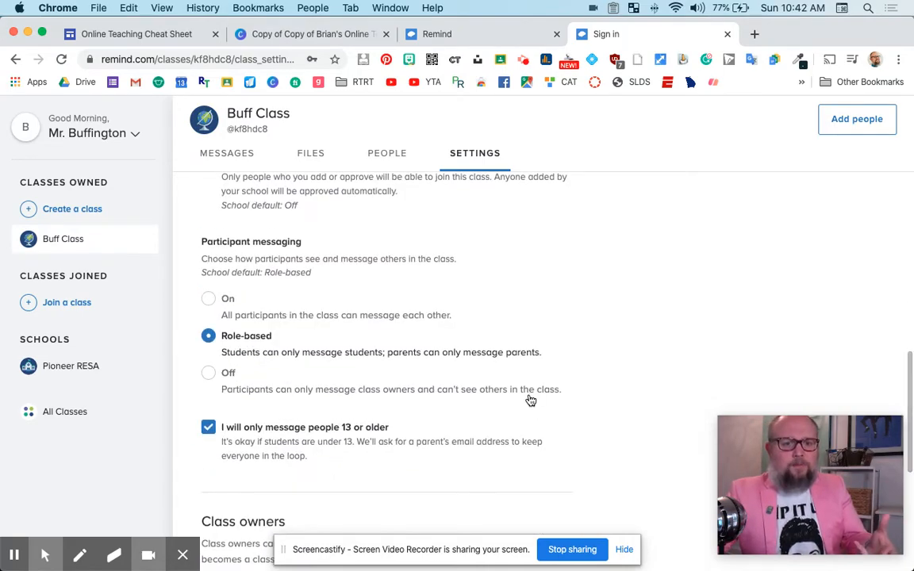
scroll(530, 399, "down", 5)
scroll(528, 401, "down", 2)
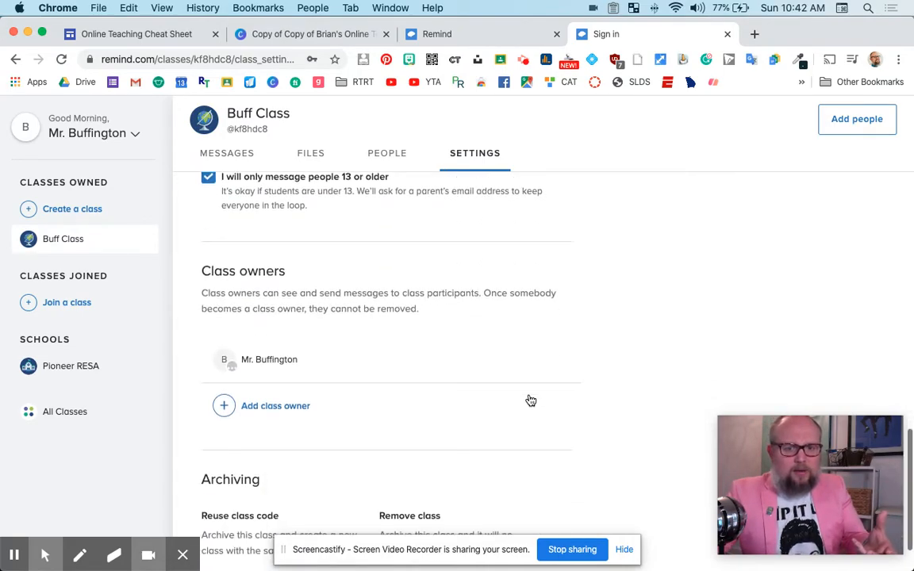
scroll(527, 401, "down", 1)
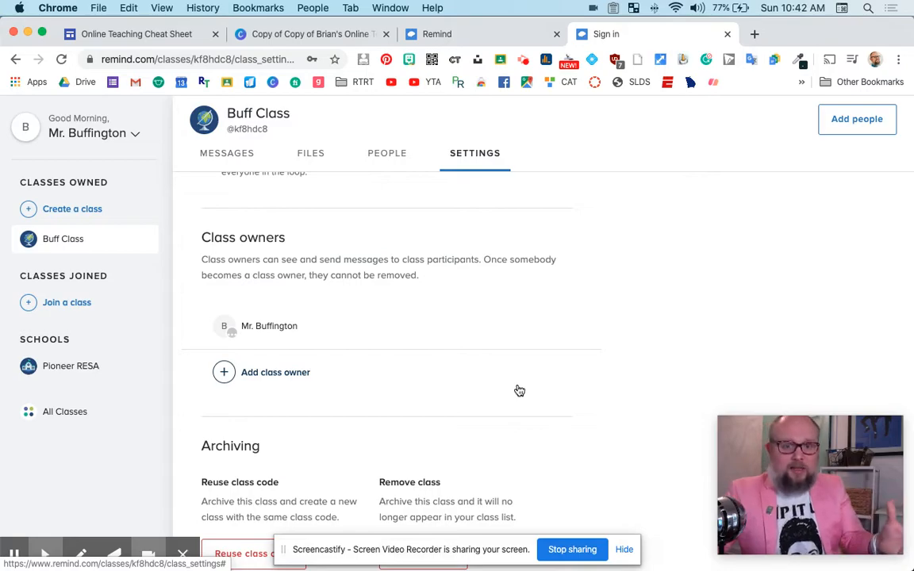
scroll(504, 388, "down", 1)
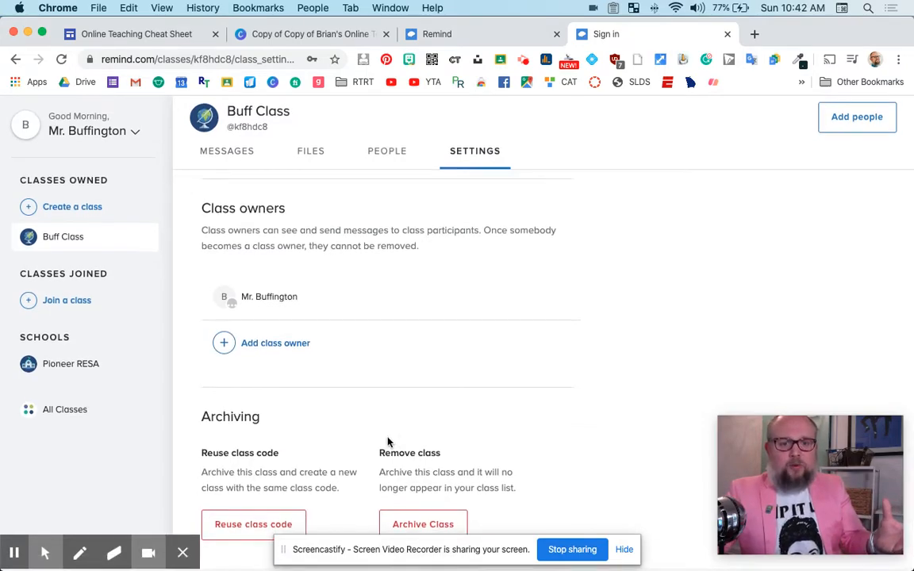
scroll(474, 339, "up", 3)
scroll(530, 384, "up", 4)
scroll(529, 384, "up", 4)
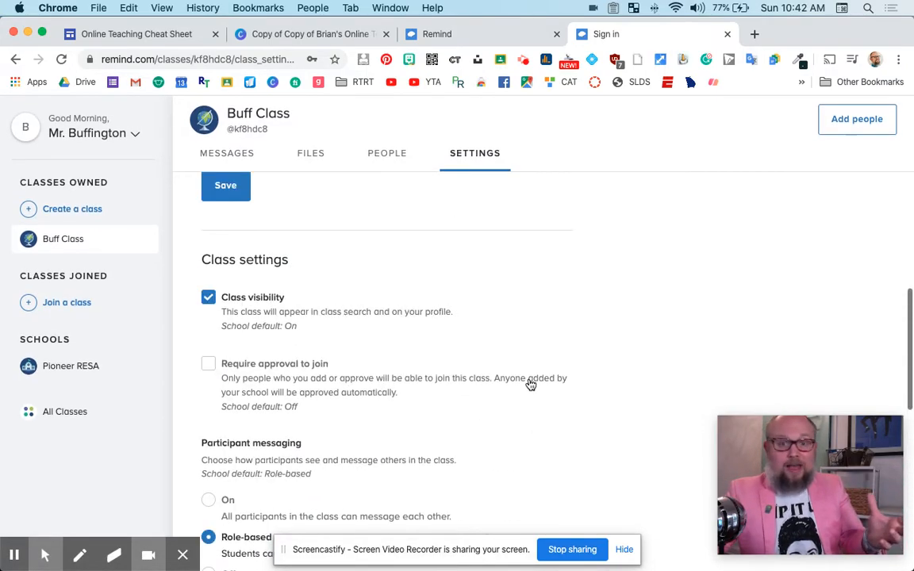
scroll(529, 384, "up", 4)
scroll(530, 384, "up", 1)
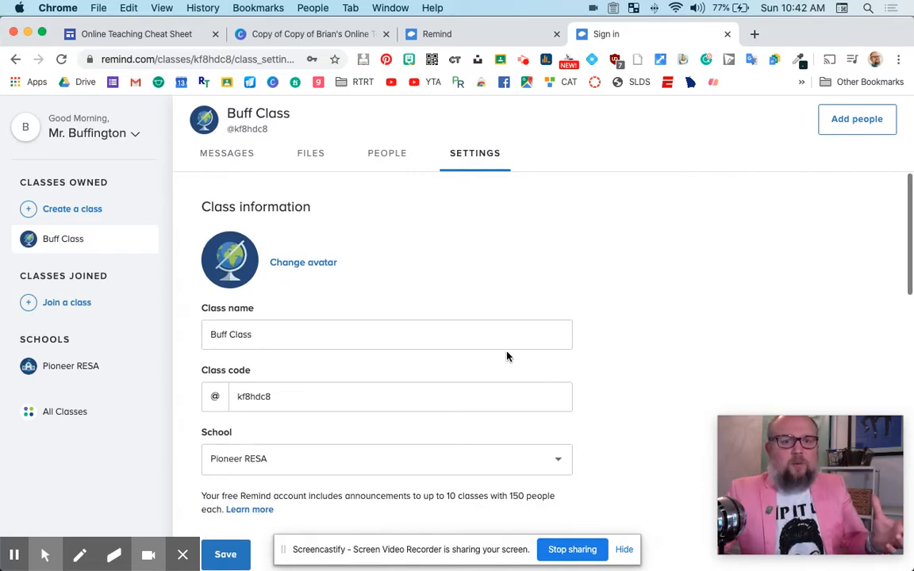
left_click(250, 156)
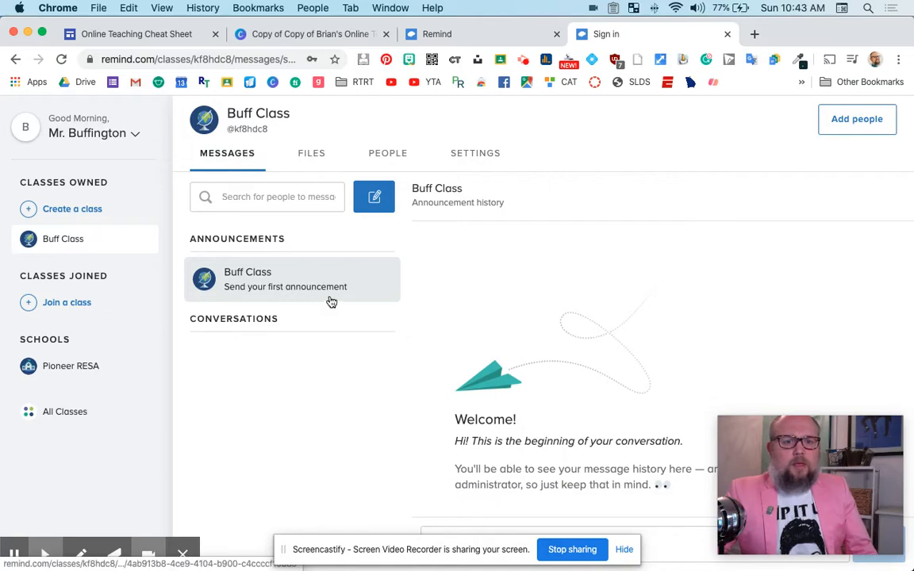
left_click(373, 196)
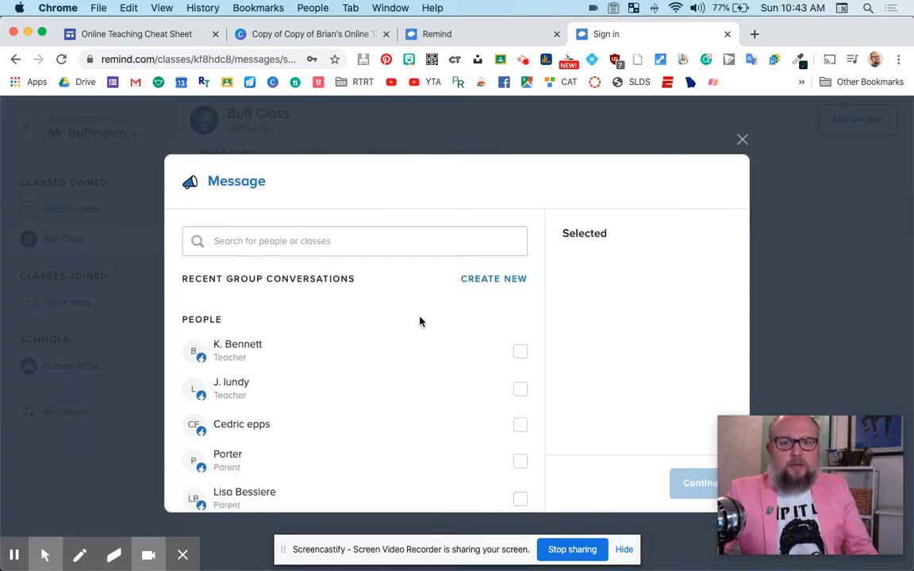
left_click(242, 351)
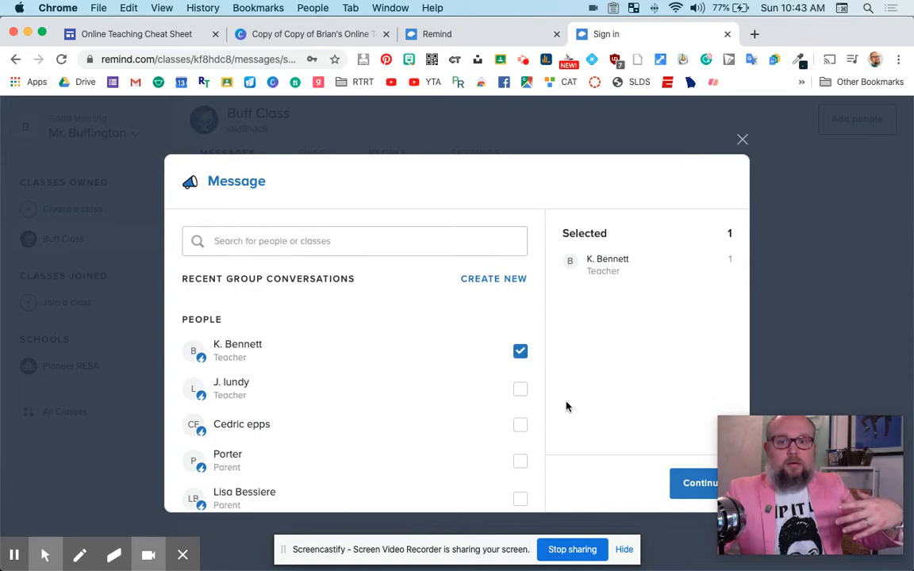
left_click(681, 482)
left_click(242, 287)
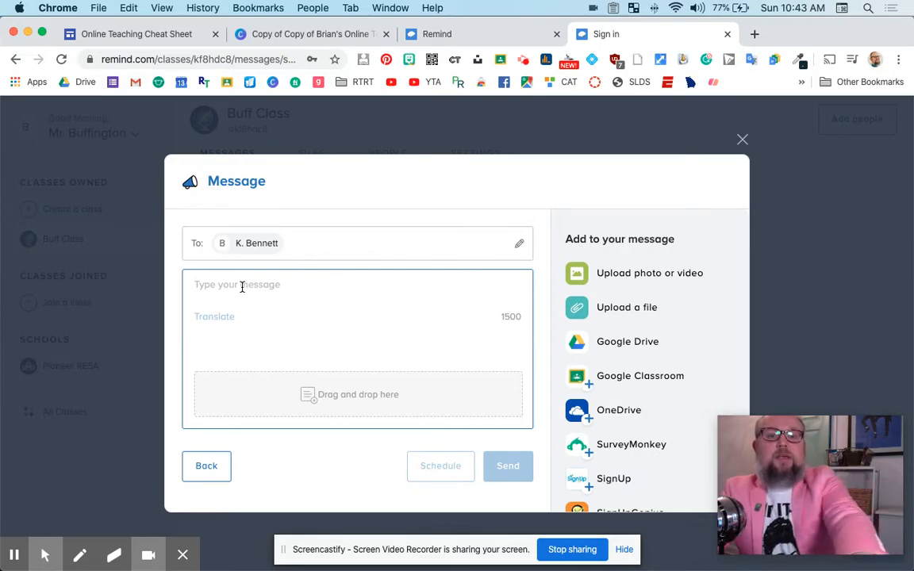
type("gsdgdfsdgfgfdg")
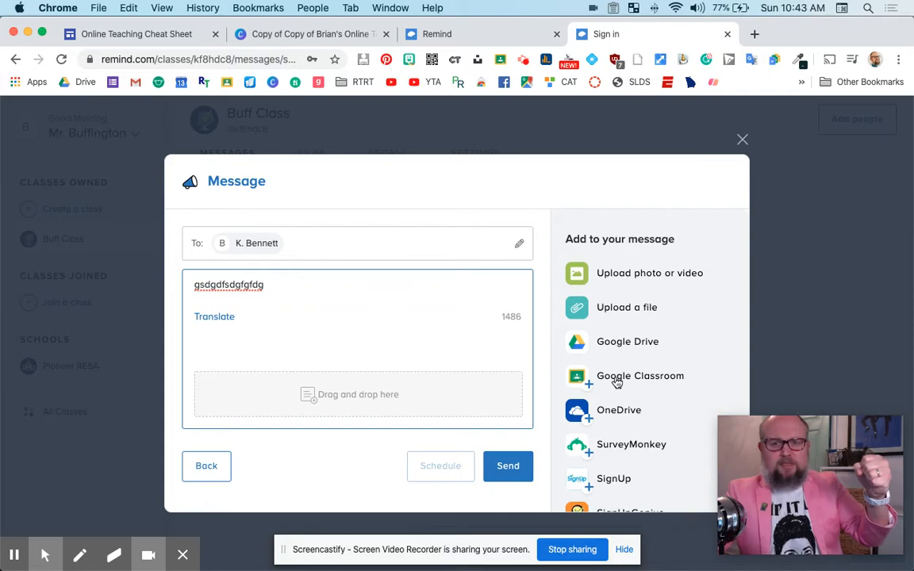
scroll(627, 381, "down", 2)
scroll(635, 404, "down", 2)
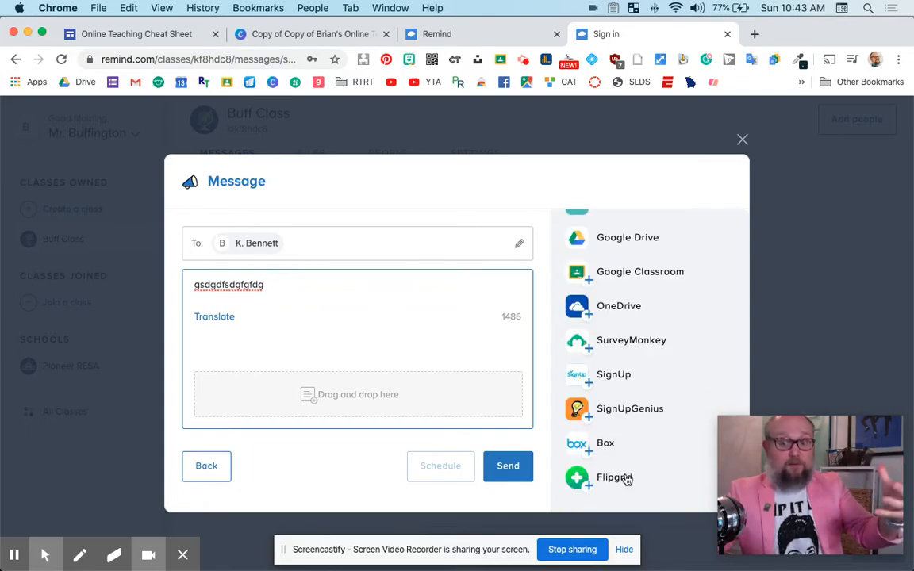